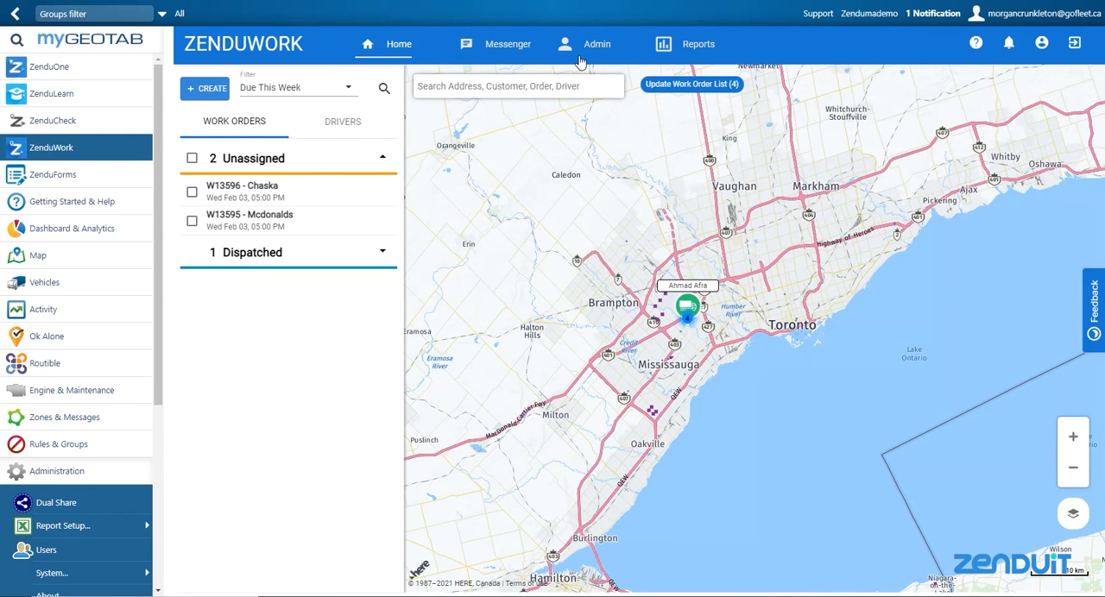
# Open the admin list of forms, view an existing form in the form builder, and return to the list
pyautogui.click(592, 44)
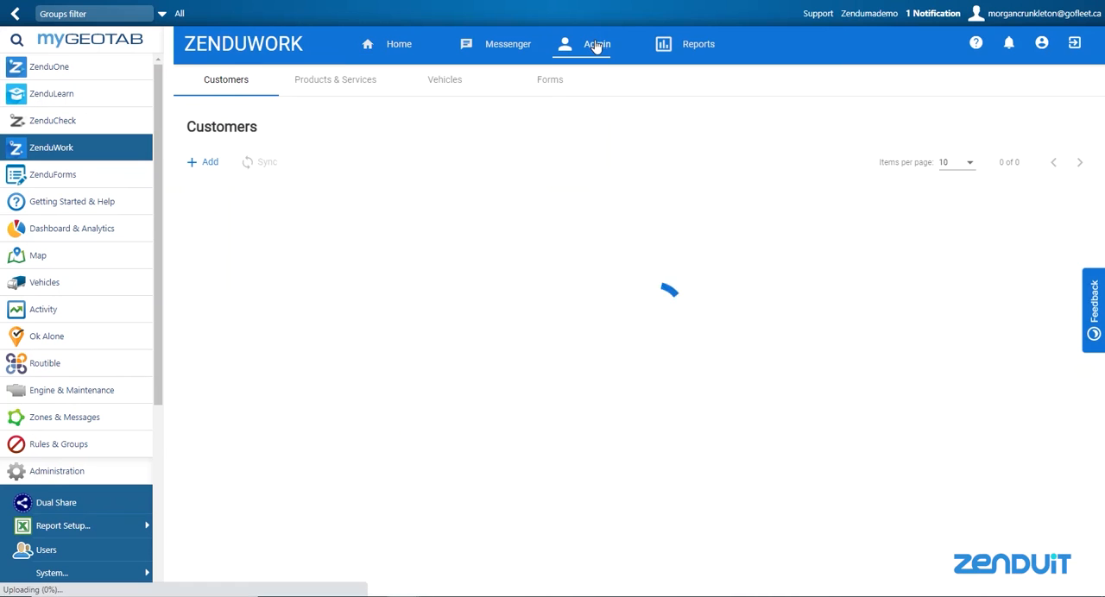
pyautogui.click(551, 91)
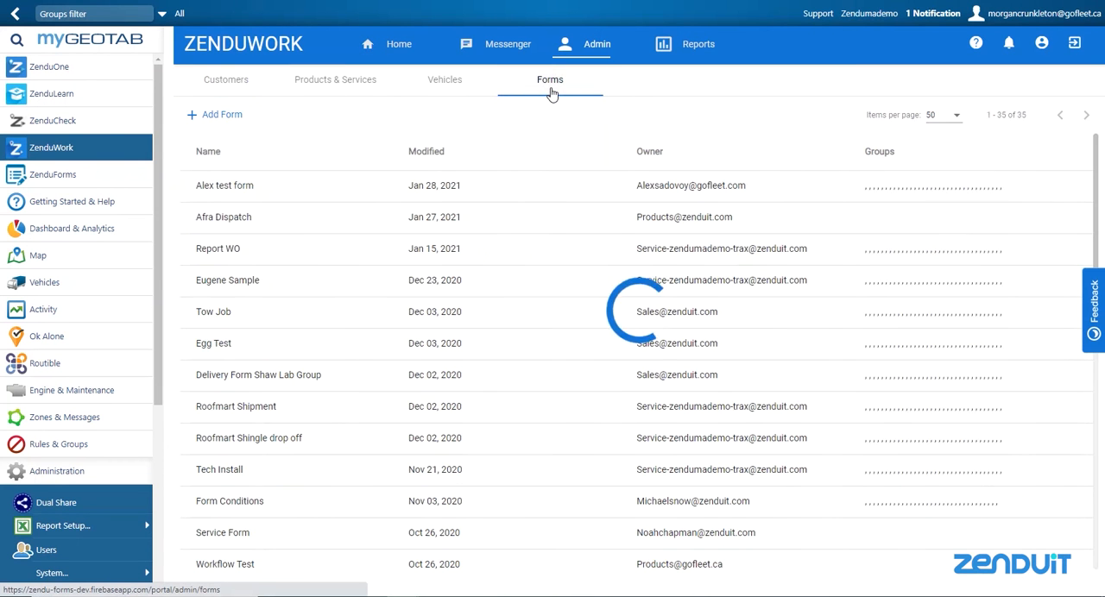
pyautogui.click(516, 327)
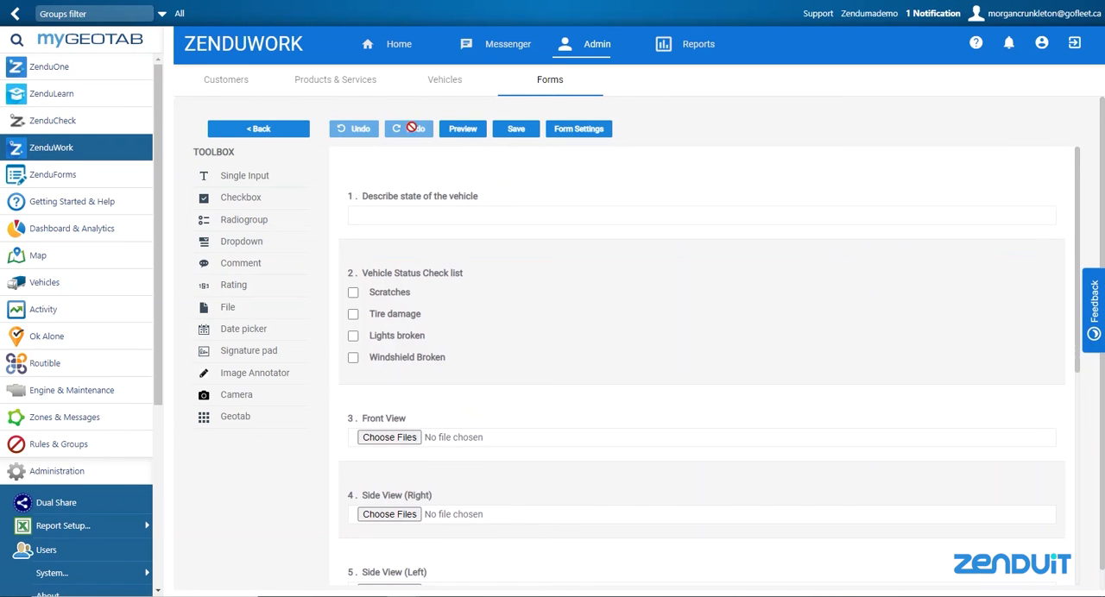
pyautogui.click(279, 132)
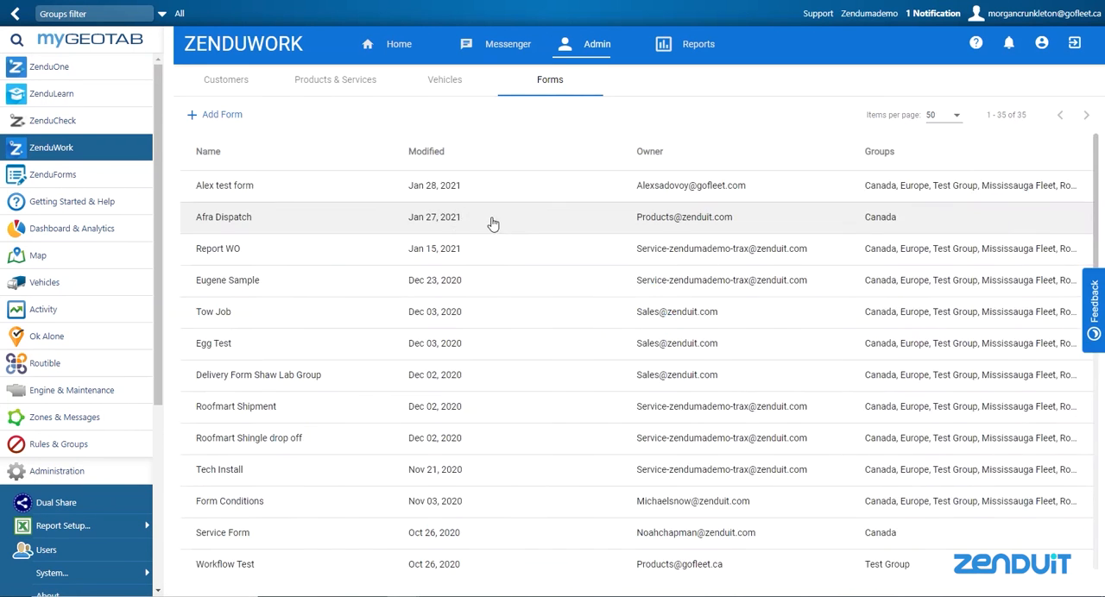
# Start a new blank form, keep the Service job type and the preselected groups, and title it Test
pyautogui.click(208, 118)
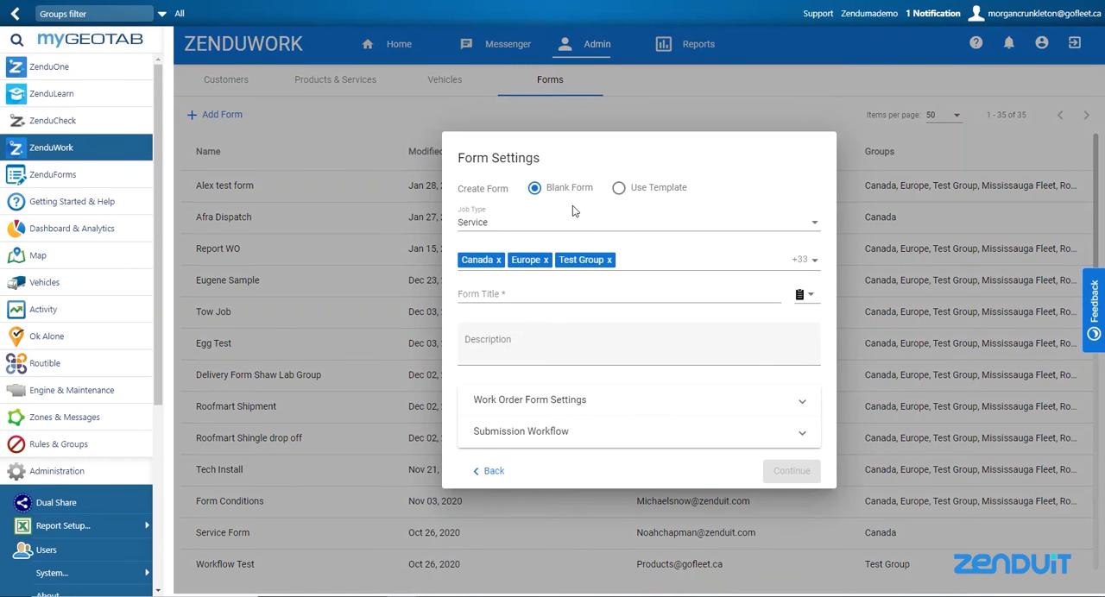
pyautogui.click(589, 229)
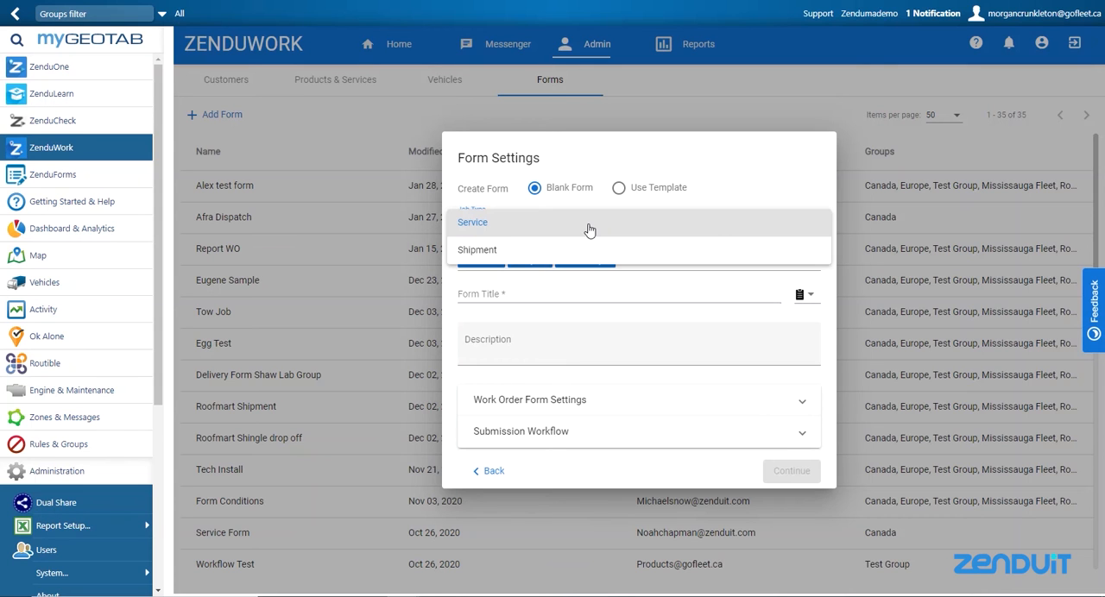
pyautogui.click(730, 175)
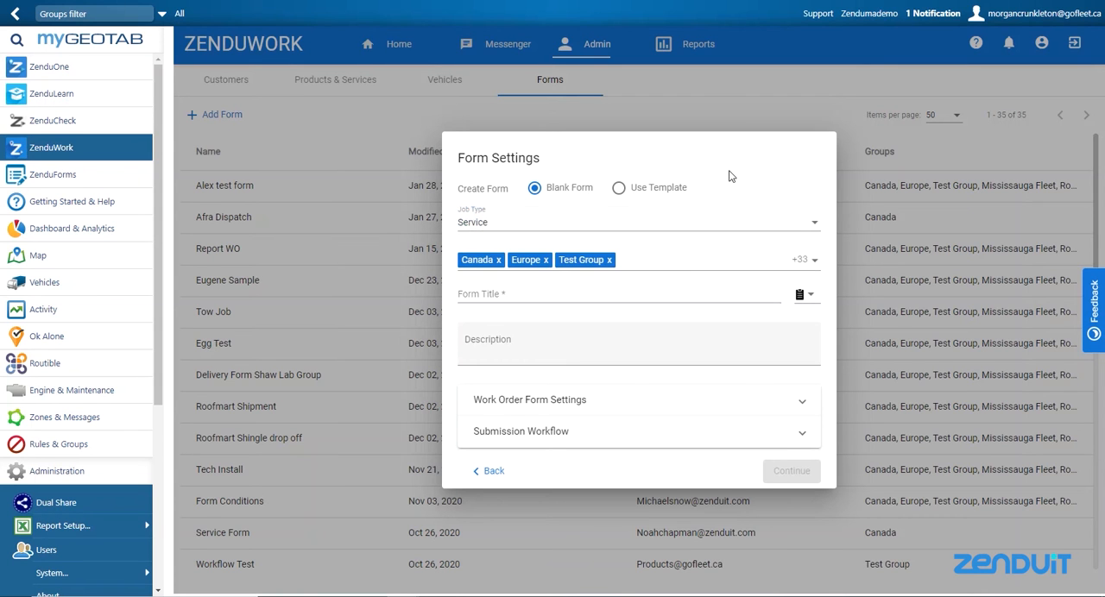
pyautogui.click(690, 268)
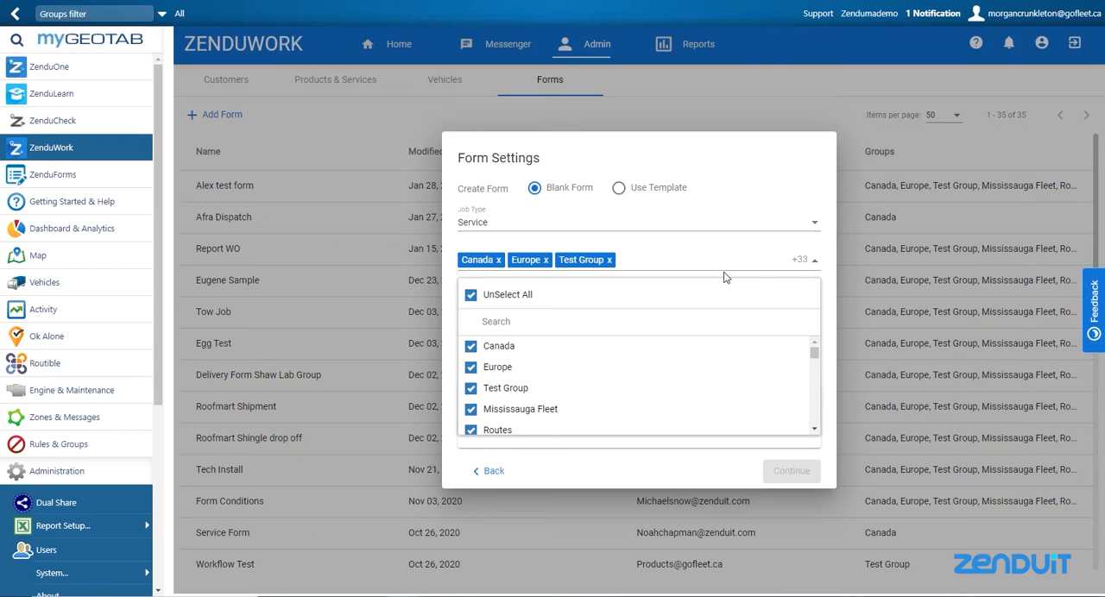
pyautogui.click(756, 232)
pyautogui.click(757, 231)
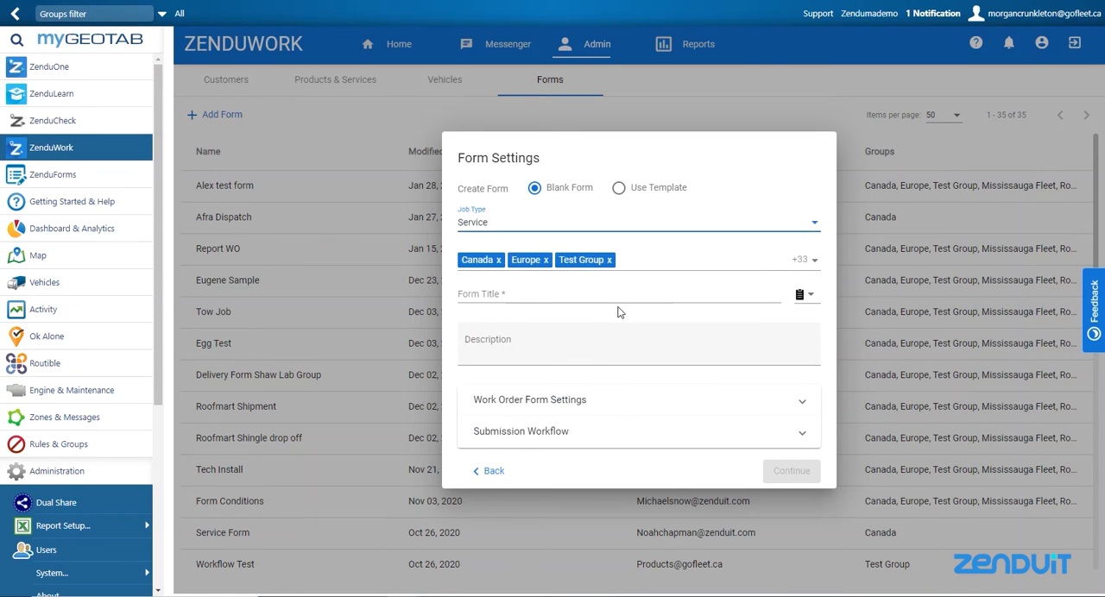
pyautogui.click(581, 296)
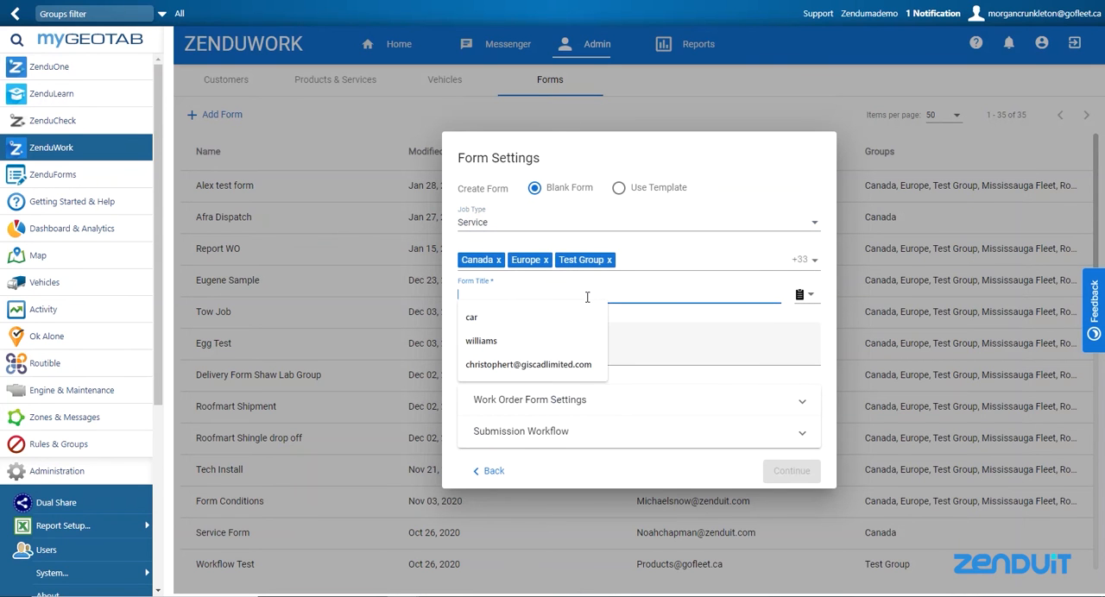
pyautogui.write('Test')
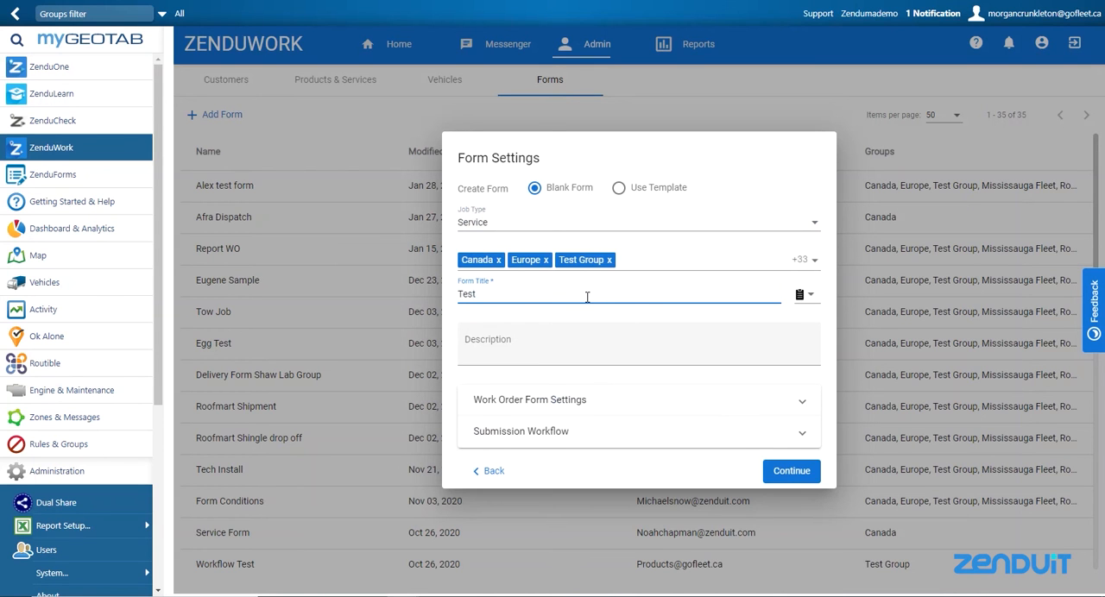
pyautogui.click(585, 351)
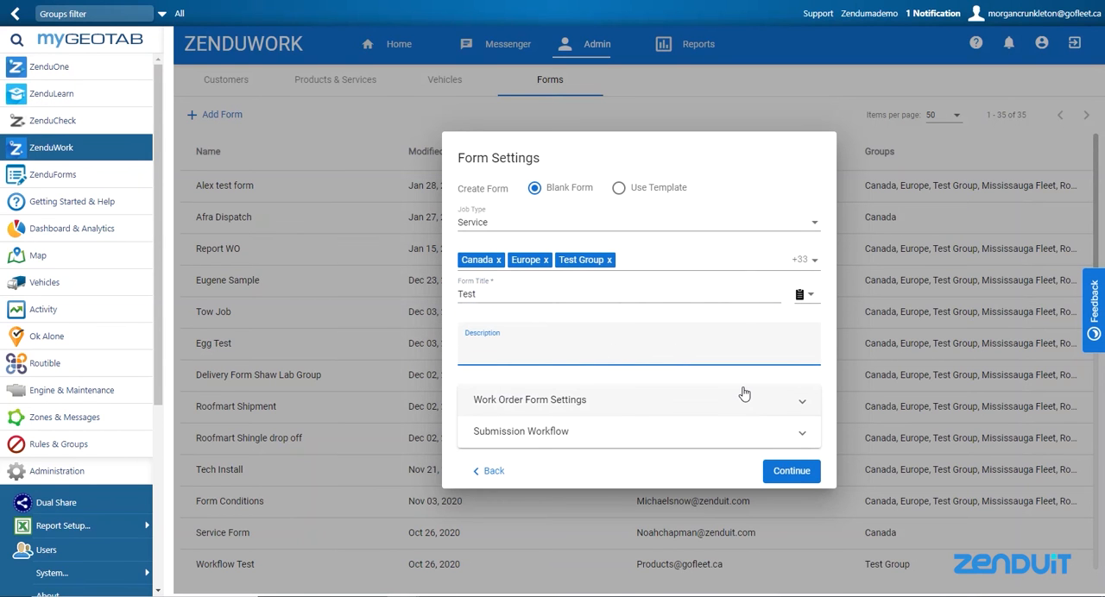
# In the work order form settings, allow dispatching from the mobile app and let the work order be rejected
pyautogui.click(659, 407)
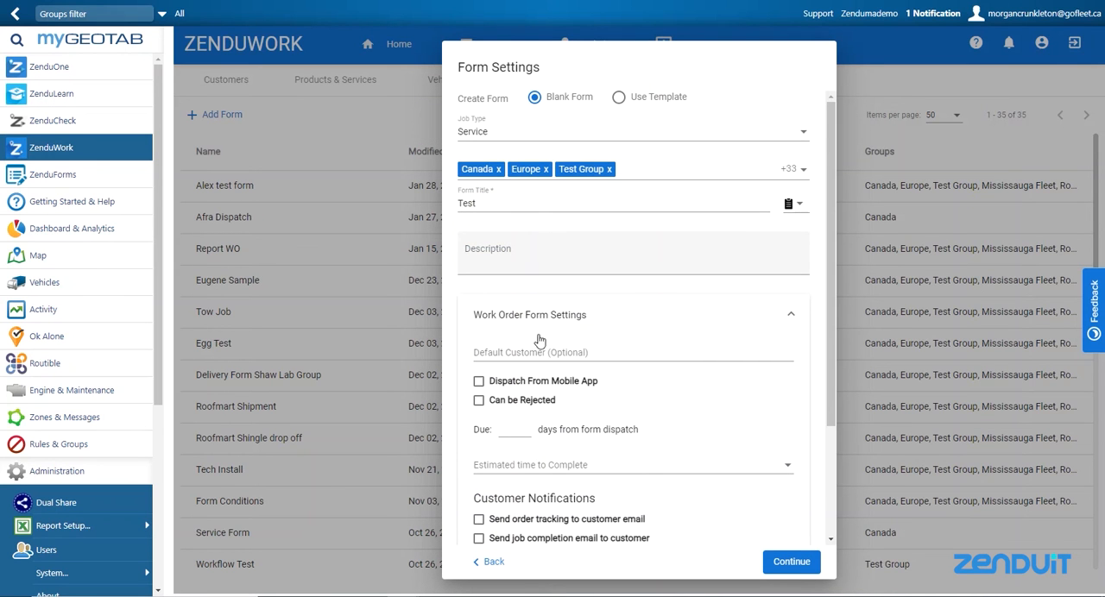
pyautogui.click(611, 352)
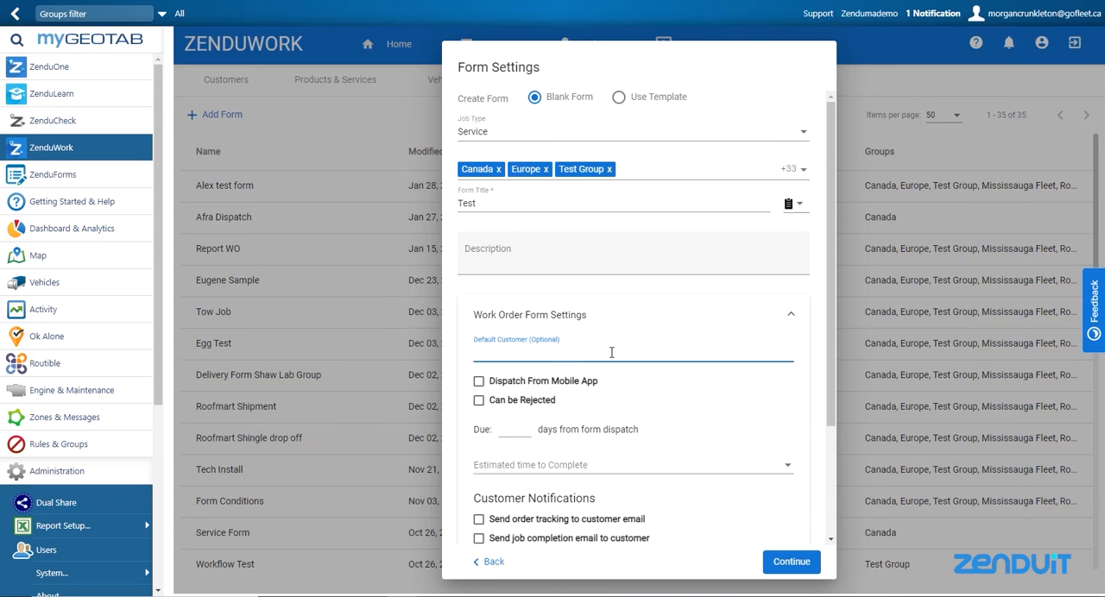
pyautogui.click(479, 382)
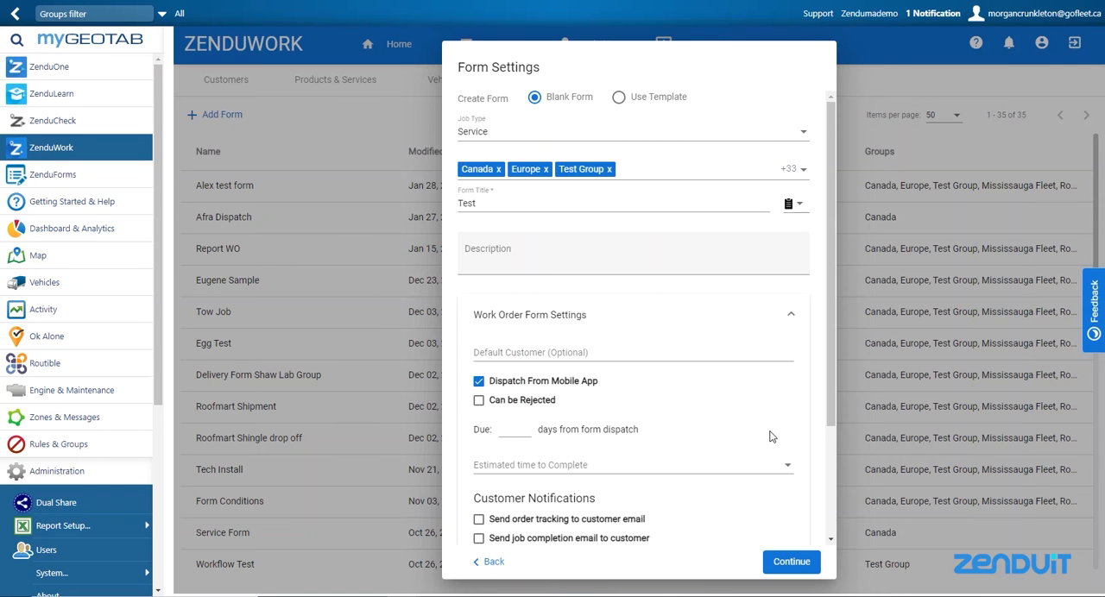
pyautogui.click(480, 401)
# Set the work order to be due 1 day from form dispatch
pyautogui.click(520, 434)
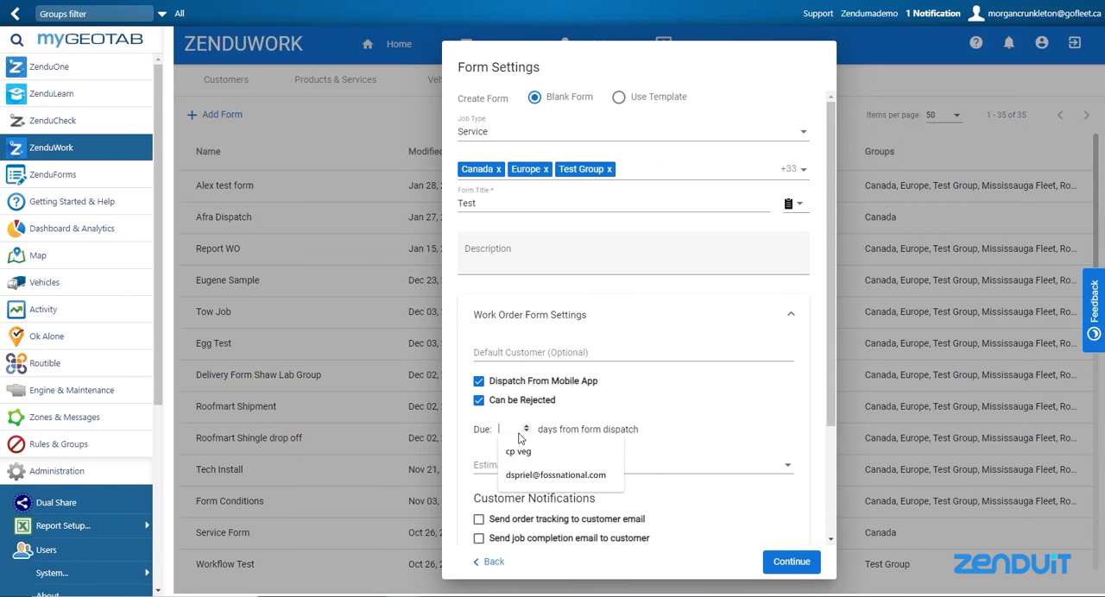
pyautogui.click(736, 416)
pyautogui.click(504, 428)
pyautogui.write('1')
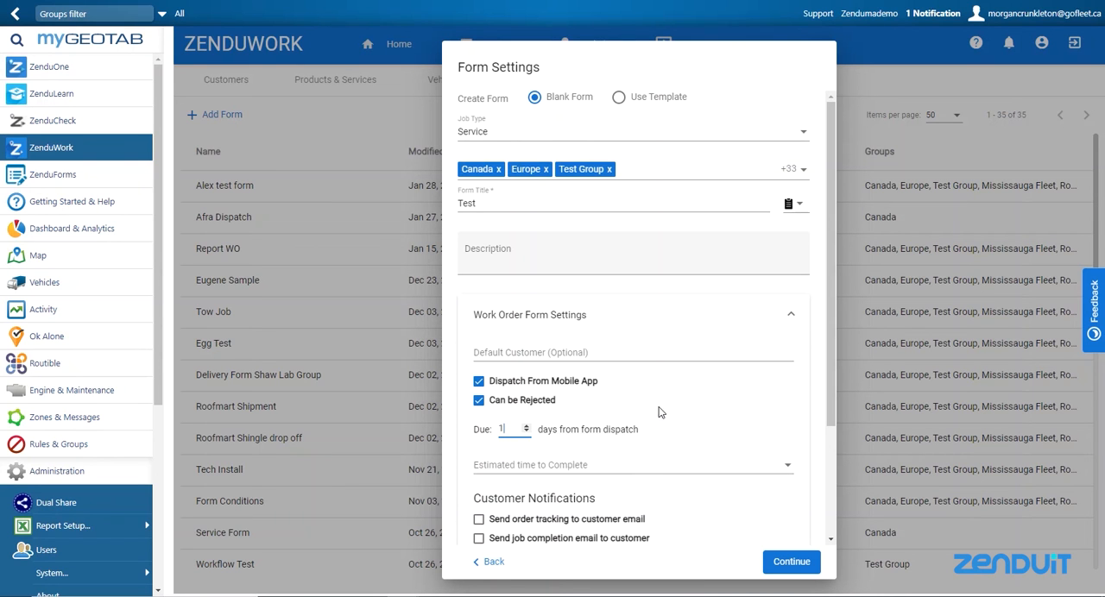
pyautogui.click(781, 397)
# Enable both customer notifications: order tracking to the customer's email and the job completion email
pyautogui.scroll(-1, 771, 413)
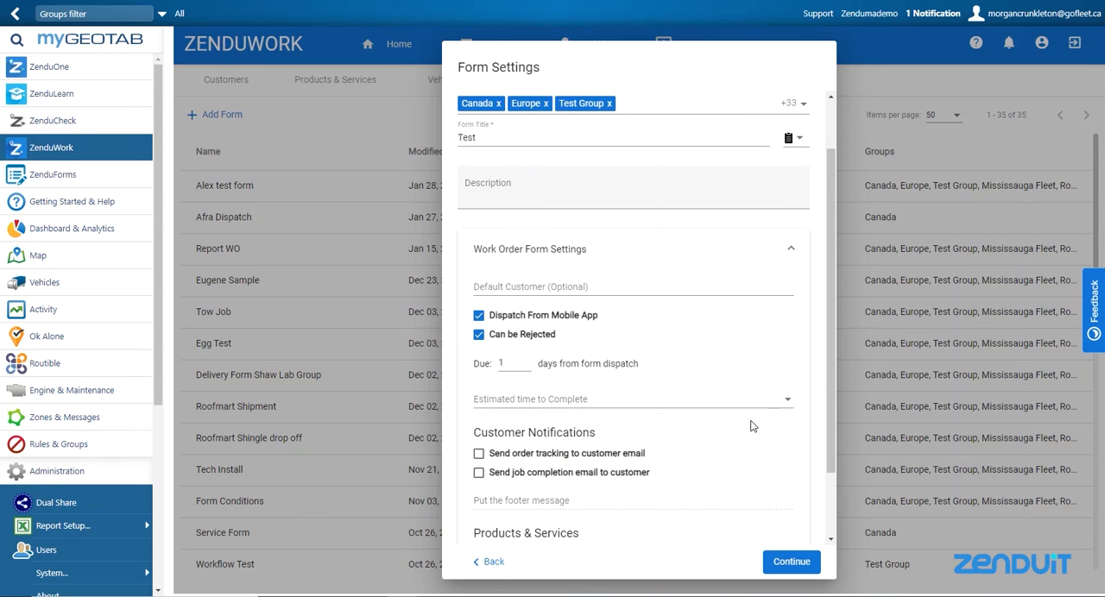
pyautogui.click(479, 456)
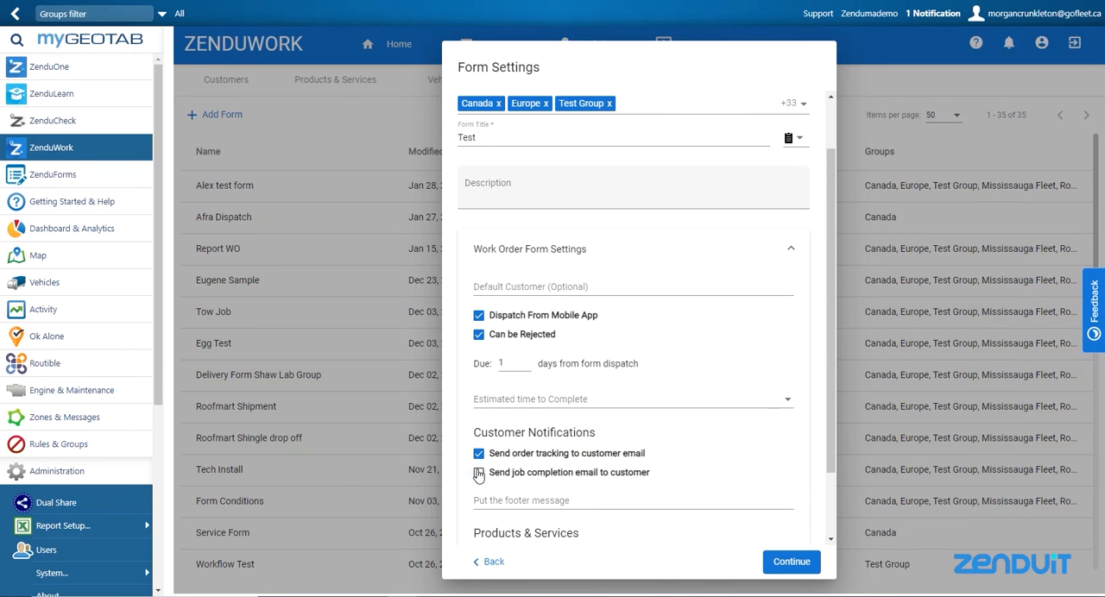
pyautogui.click(479, 473)
# Add the Sprocket product with quantity -1 to the form's products and services, and continue to the form builder
pyautogui.scroll(-1, 747, 457)
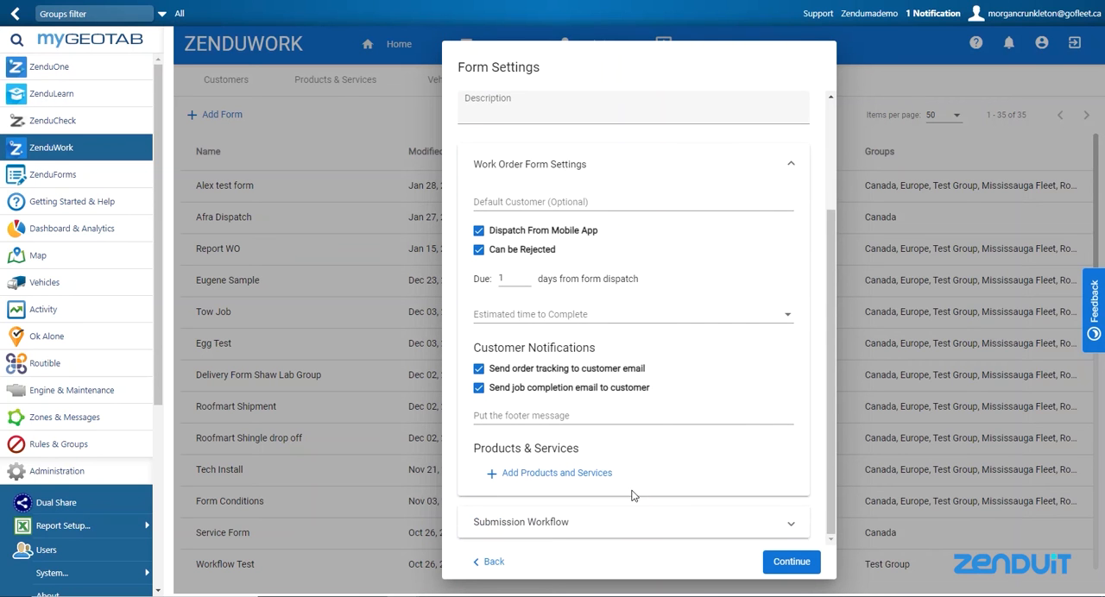
pyautogui.moveTo(472, 448); pyautogui.dragTo(580, 448)
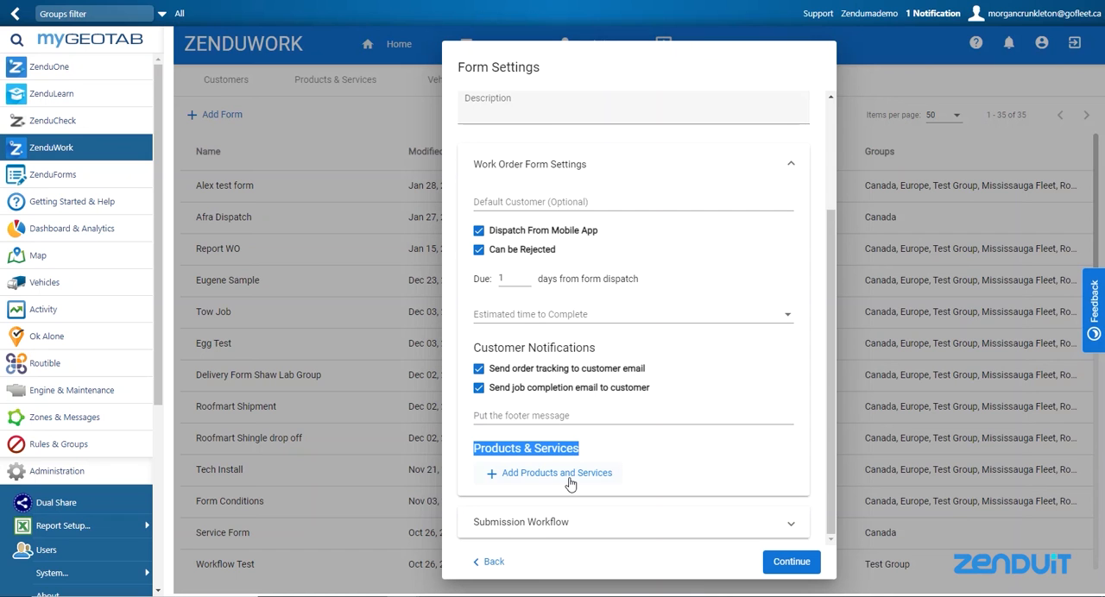
pyautogui.click(556, 473)
pyautogui.click(575, 490)
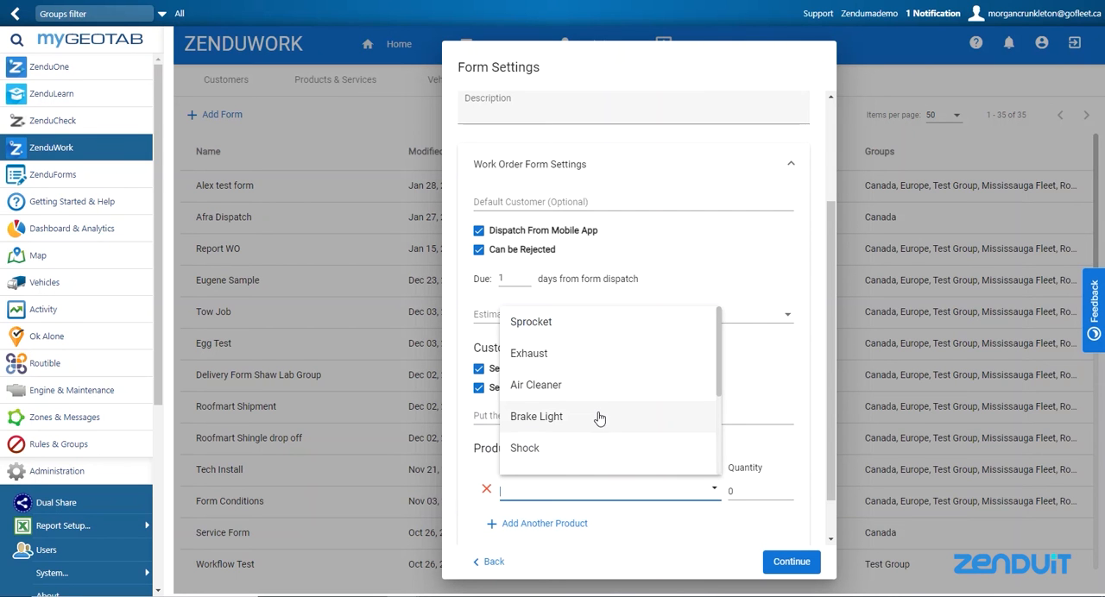
pyautogui.click(564, 330)
pyautogui.click(742, 492)
pyautogui.click(809, 527)
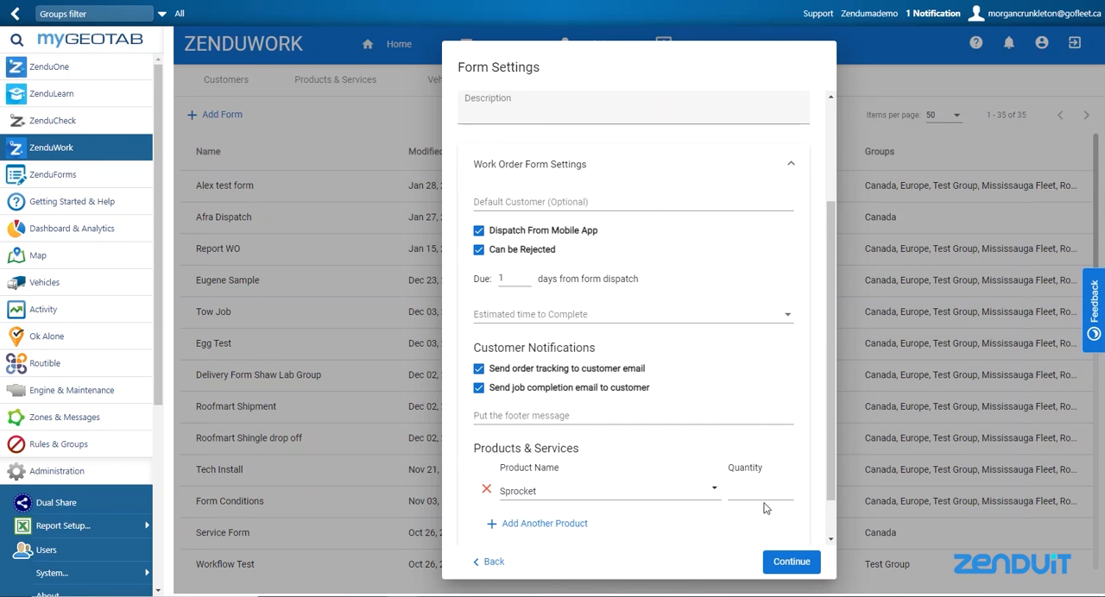
pyautogui.click(788, 495)
pyautogui.click(791, 562)
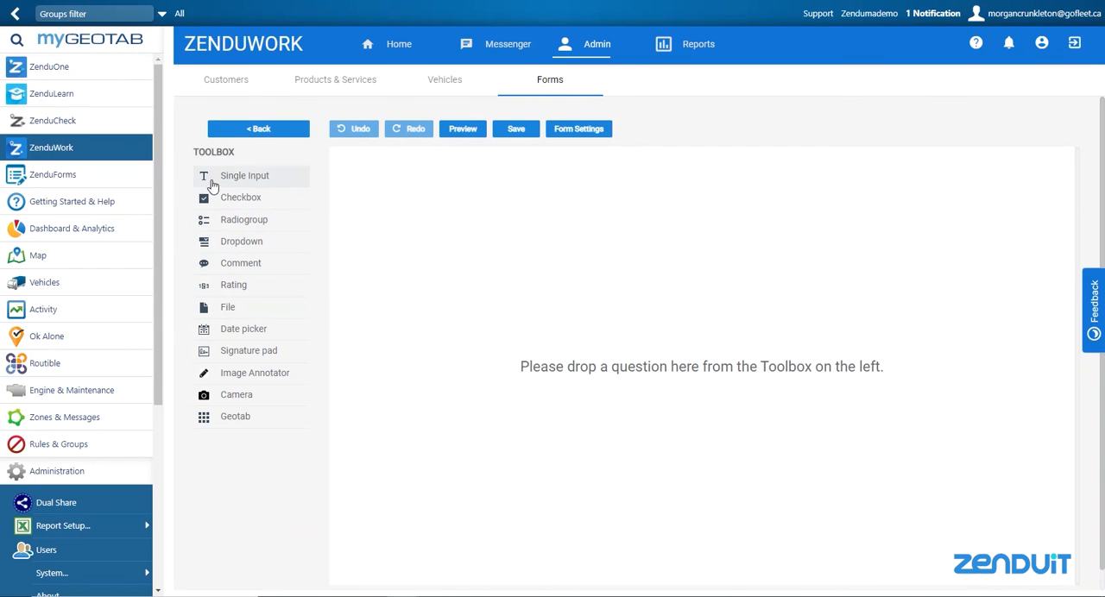
# Add a single input question to the form and title it "Was this finished?"
pyautogui.moveTo(219, 180); pyautogui.dragTo(432, 207)
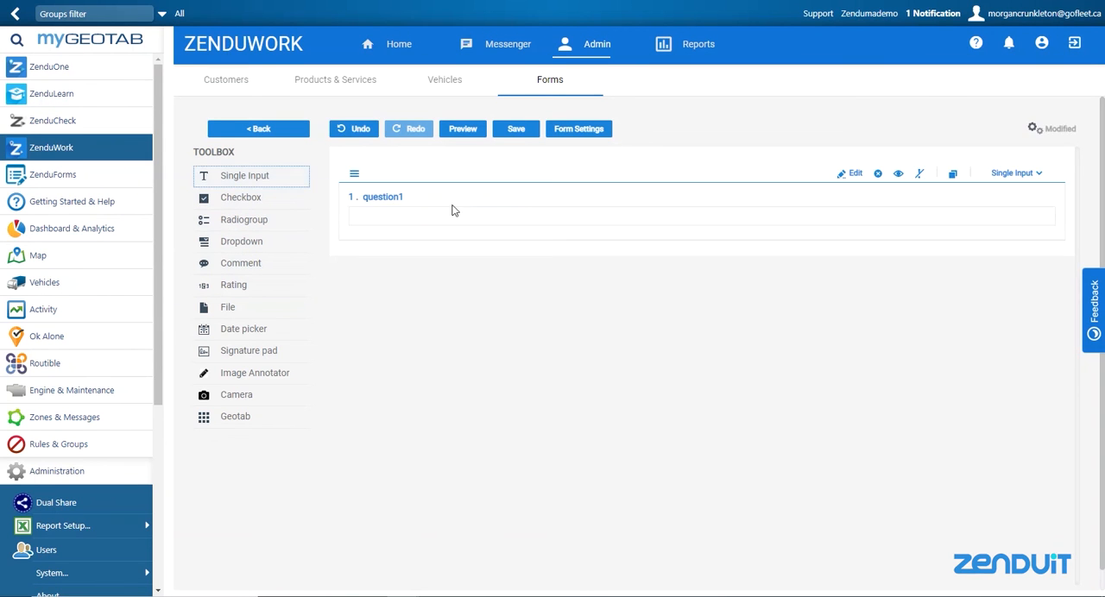
pyautogui.click(407, 197)
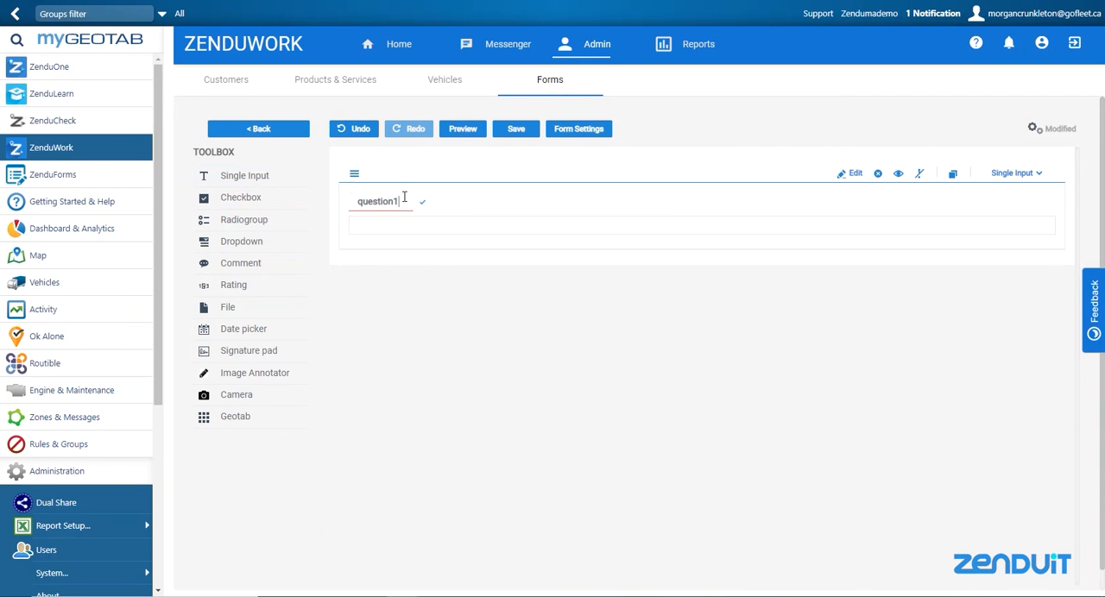
pyautogui.press('BackSpace')
pyautogui.press('BackSpace')
pyautogui.press('BackSpace')
pyautogui.press('BackSpace')
pyautogui.press('BackSpace')
pyautogui.press('BackSpace')
pyautogui.press('BackSpace')
pyautogui.press('BackSpace')
pyautogui.press('BackSpace')
pyautogui.write('Whe')
pyautogui.press('BackSpace')
pyautogui.write('as this finished?')
pyautogui.click(463, 228)
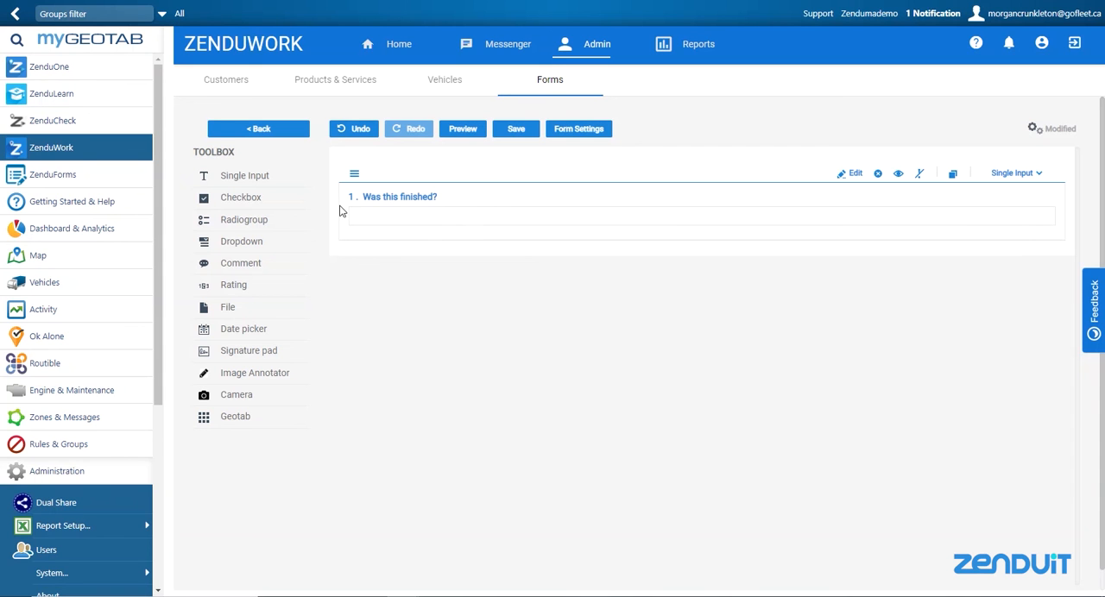
# Add a checkbox question below the first question, and insert a dropdown and a signature pad above the checkbox
pyautogui.moveTo(257, 200); pyautogui.dragTo(432, 267)
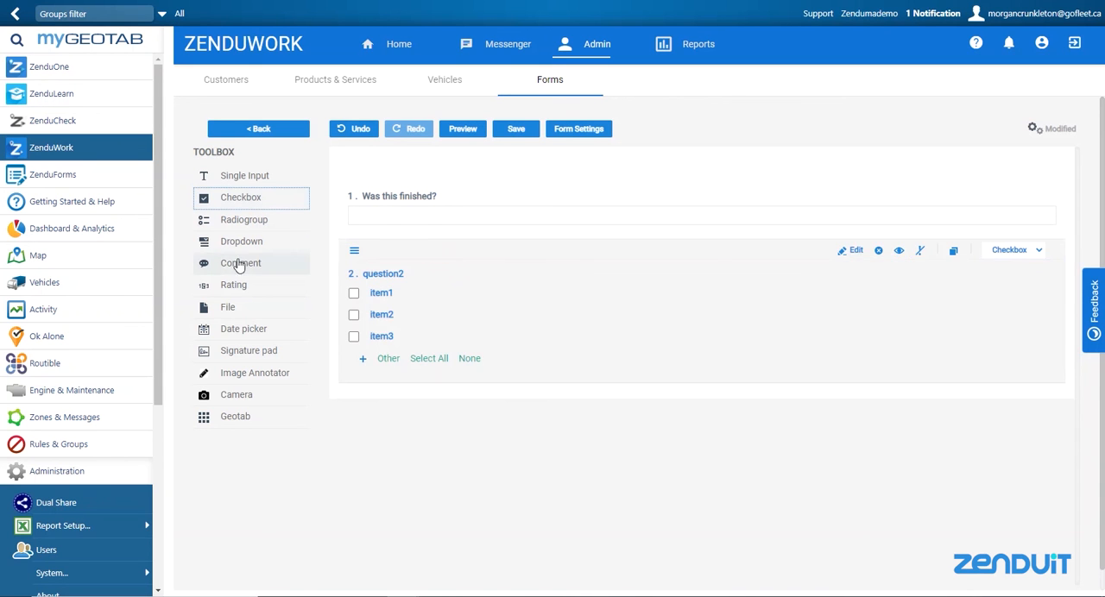
pyautogui.moveTo(234, 241); pyautogui.dragTo(434, 269)
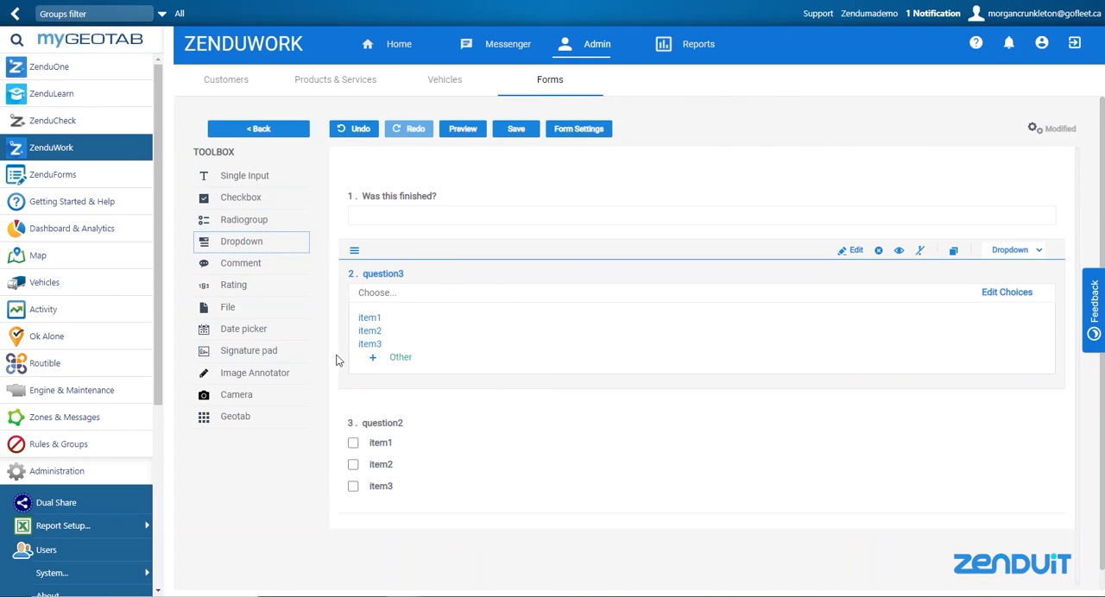
pyautogui.moveTo(239, 359)
pyautogui.mouseDown()
pyautogui.moveTo(444, 483)
pyautogui.moveTo(512, 463)
pyautogui.mouseUp()
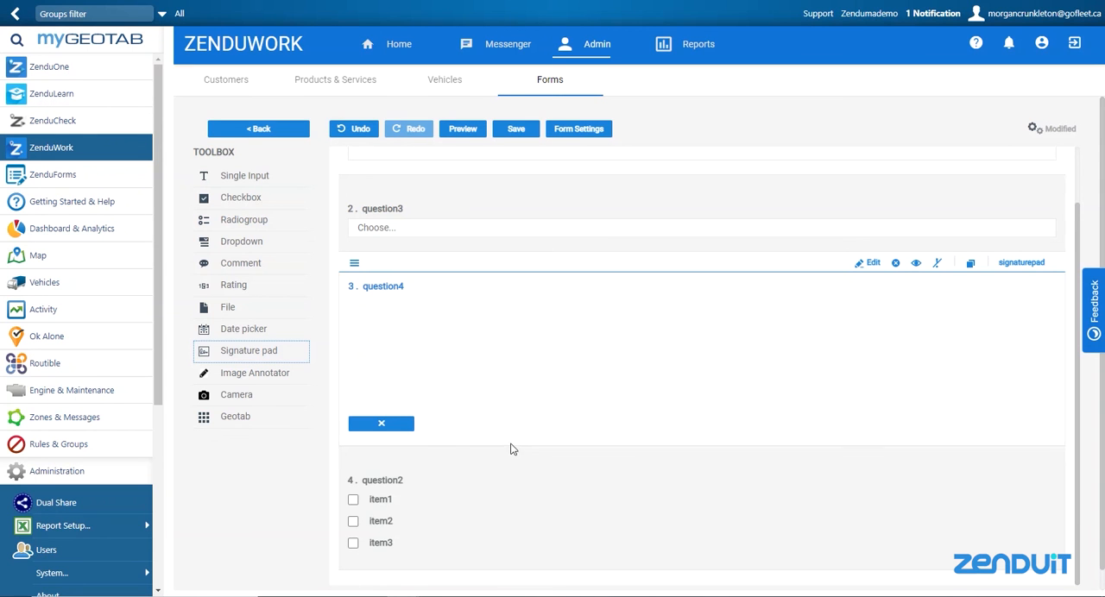
# Insert a camera photo upload below the signature pad and a Geotab measurements block between the two
pyautogui.moveTo(252, 402); pyautogui.dragTo(503, 483)
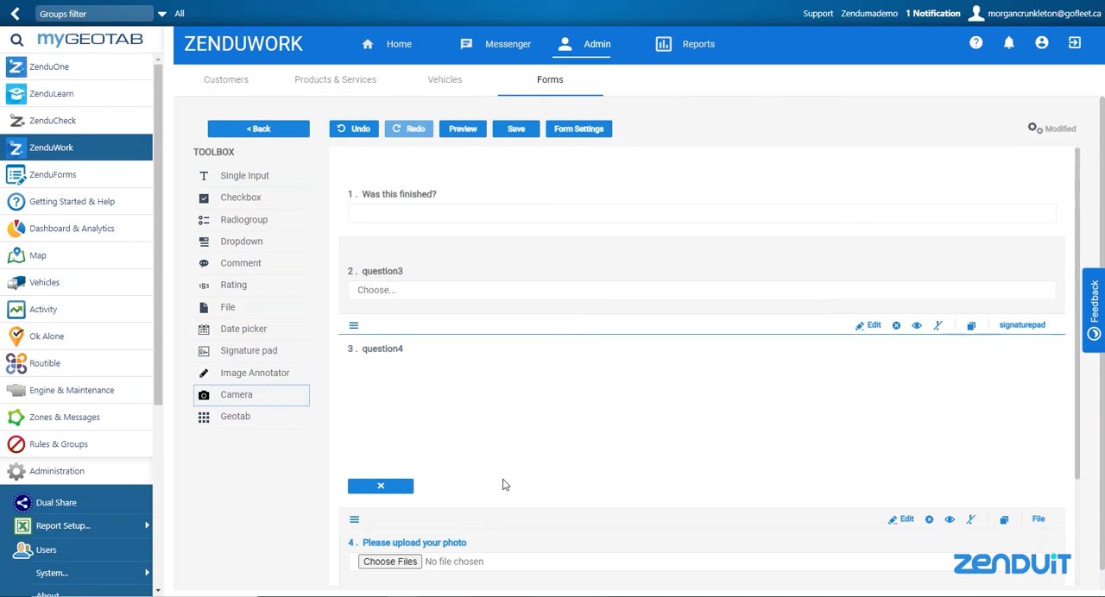
pyautogui.scroll(-1, 504, 483)
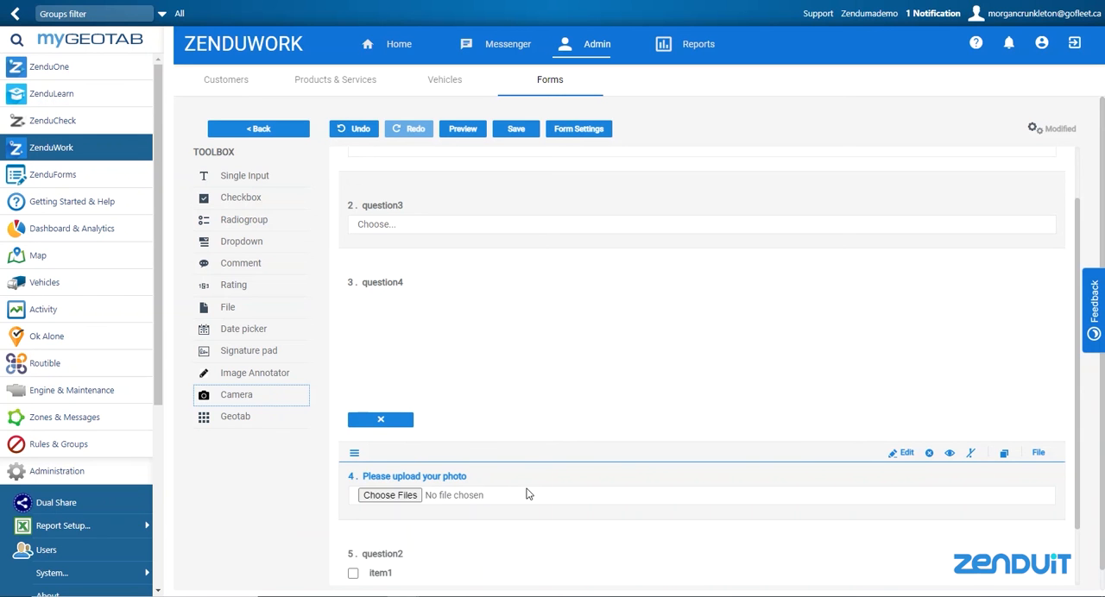
pyautogui.moveTo(230, 422); pyautogui.dragTo(487, 479)
pyautogui.scroll(-2, 487, 482)
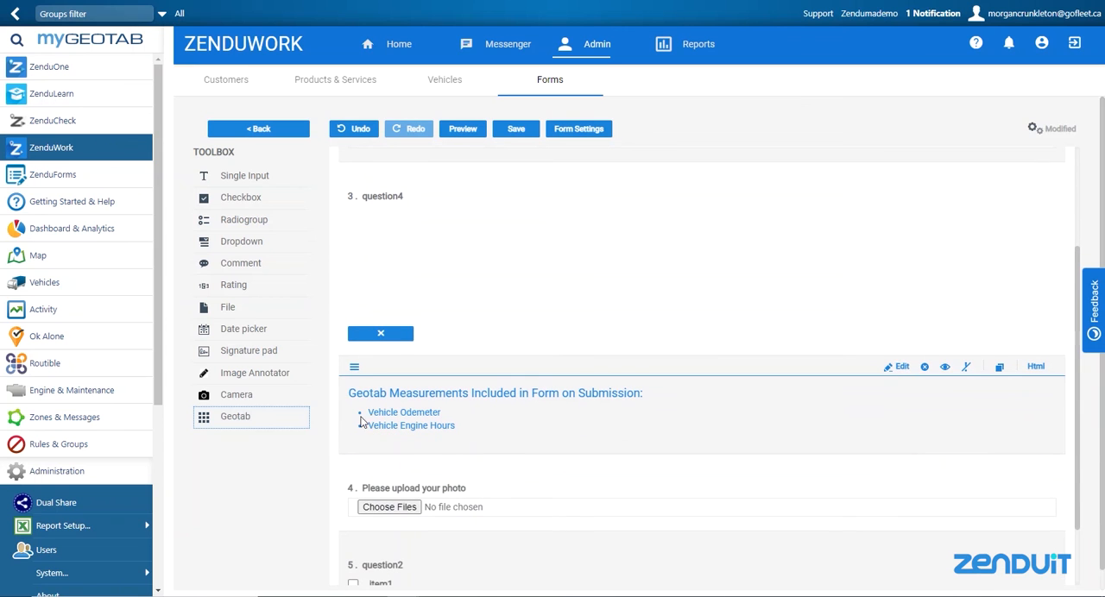